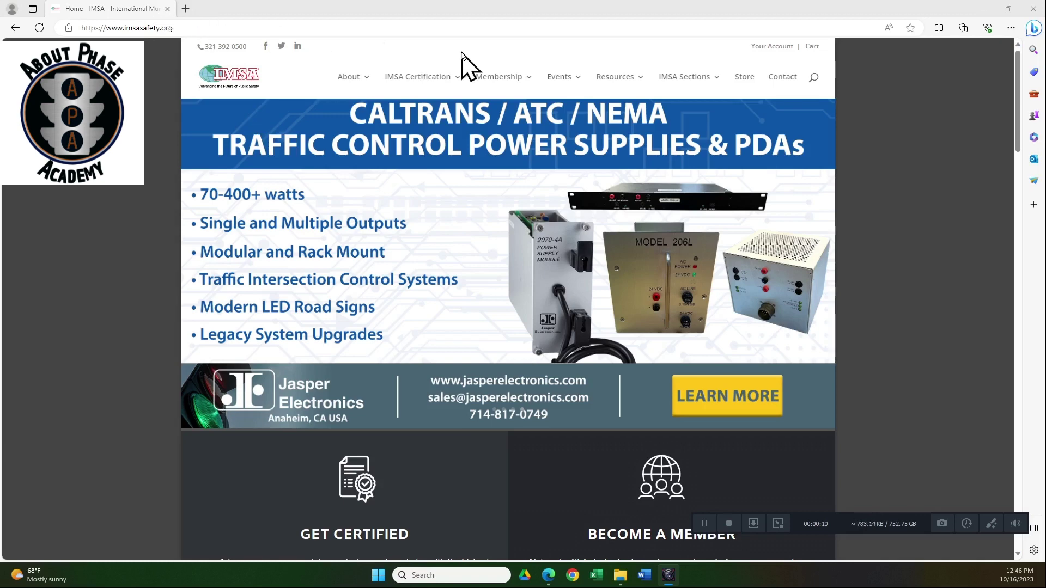
# Sign in to the IMSA account with the member's username and account password, and dismiss the offer to save the password.
pyautogui.click(764, 48)
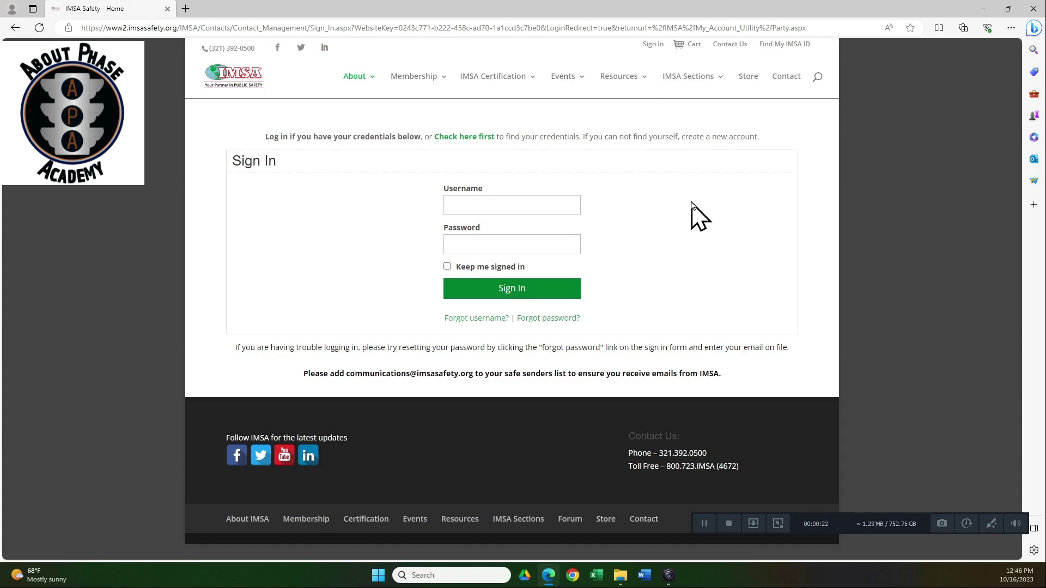
pyautogui.click(482, 204)
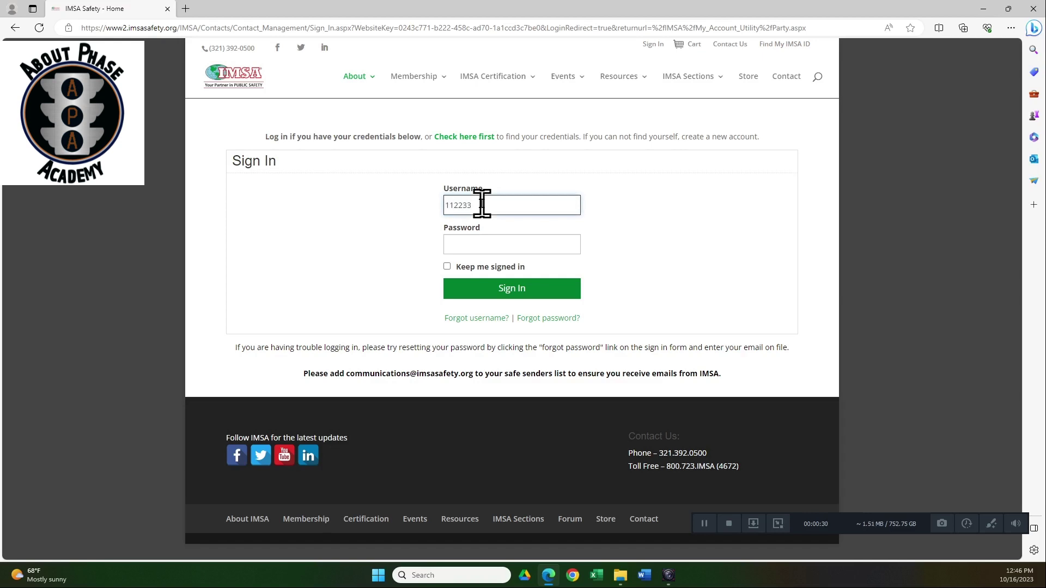
pyautogui.press('Tab')
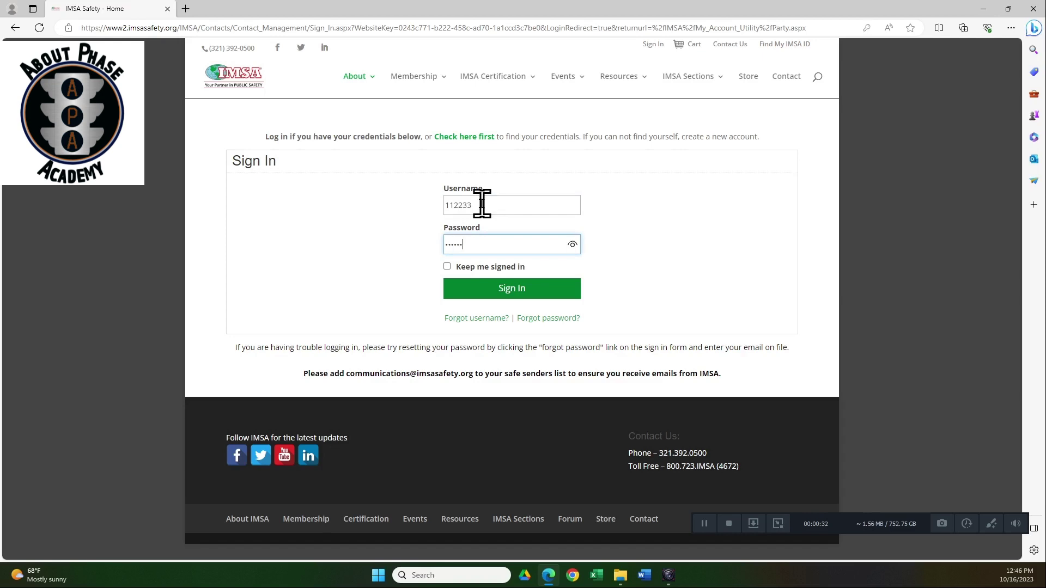
pyautogui.press('Return')
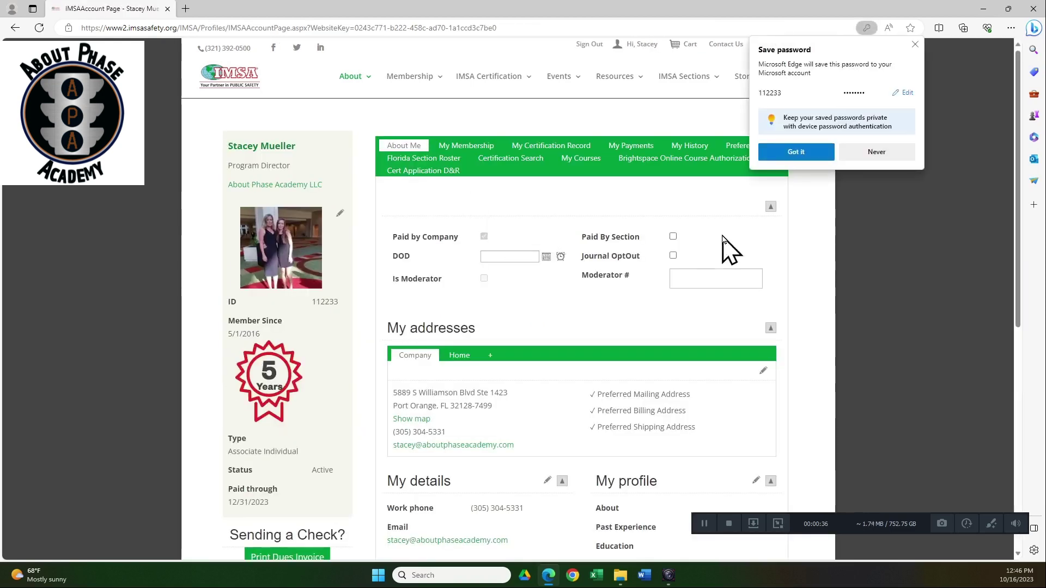
pyautogui.click(915, 44)
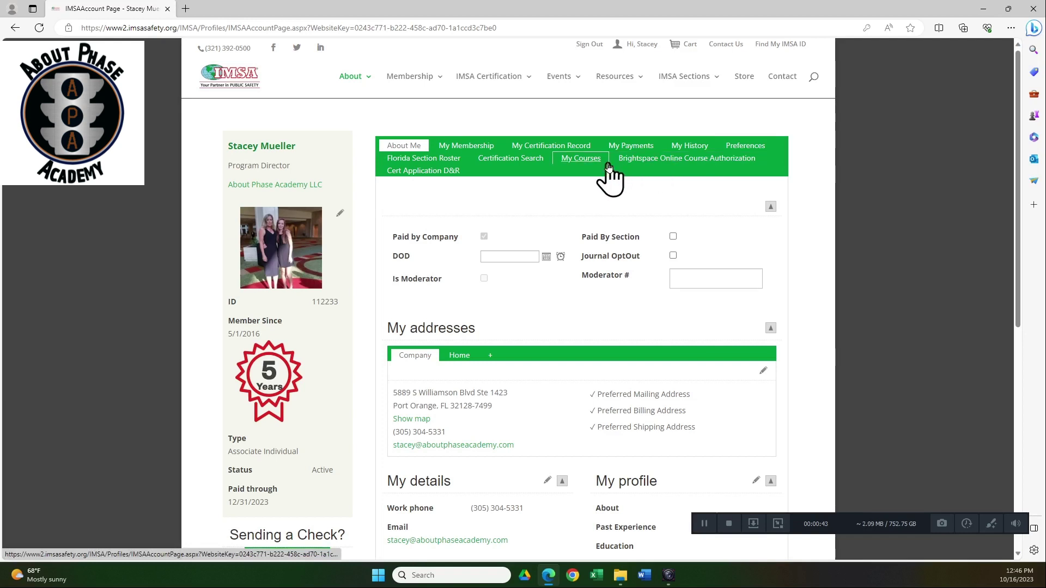
# Open the Cert Application D&R section and accept the IMSA Declaration and Release Form terms.
pyautogui.click(423, 172)
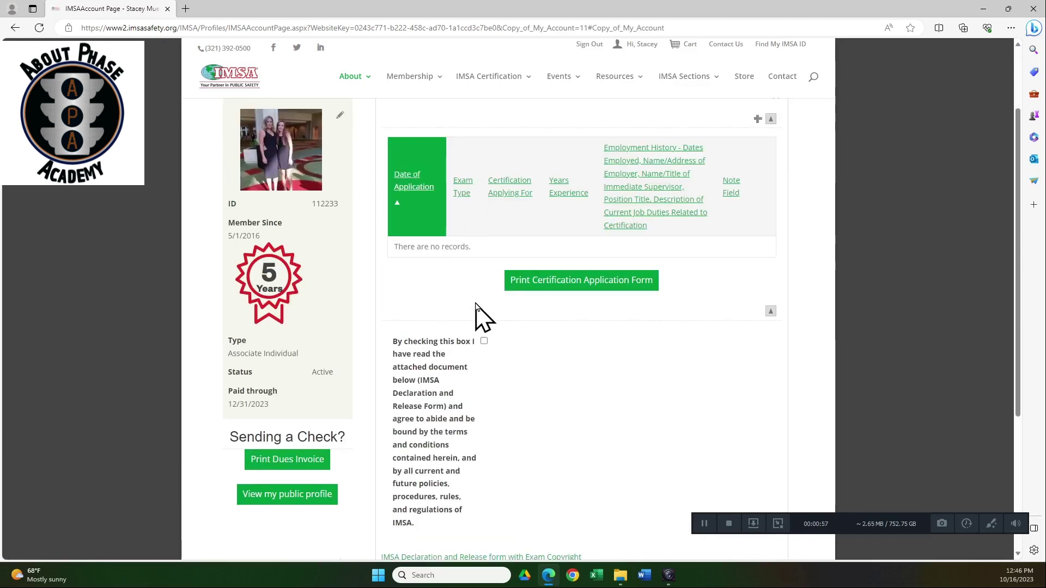
pyautogui.scroll(1, 582, 343)
pyautogui.scroll(3, 582, 342)
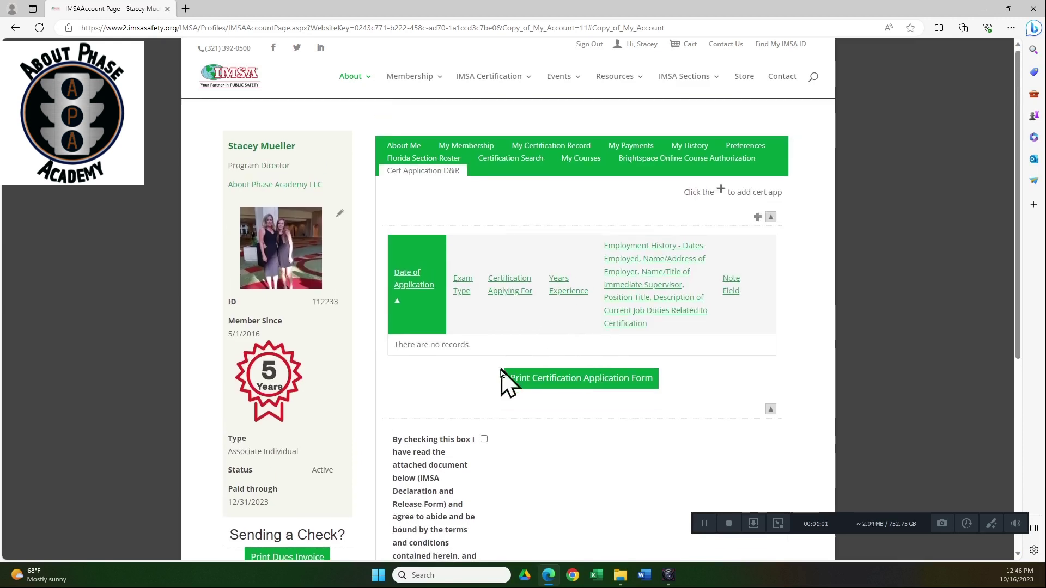
pyautogui.click(485, 440)
pyautogui.scroll(-4, 493, 453)
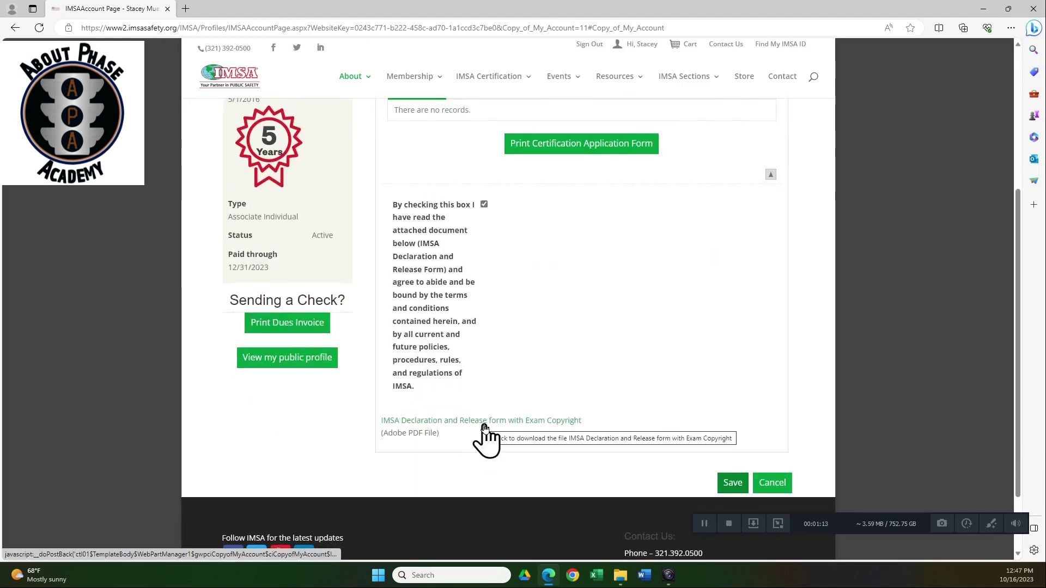
# Start a certification application for IMSA Traffic Signal Technician I, review its exam type, experience and employment history fields, and close it without saving.
pyautogui.scroll(4, 485, 436)
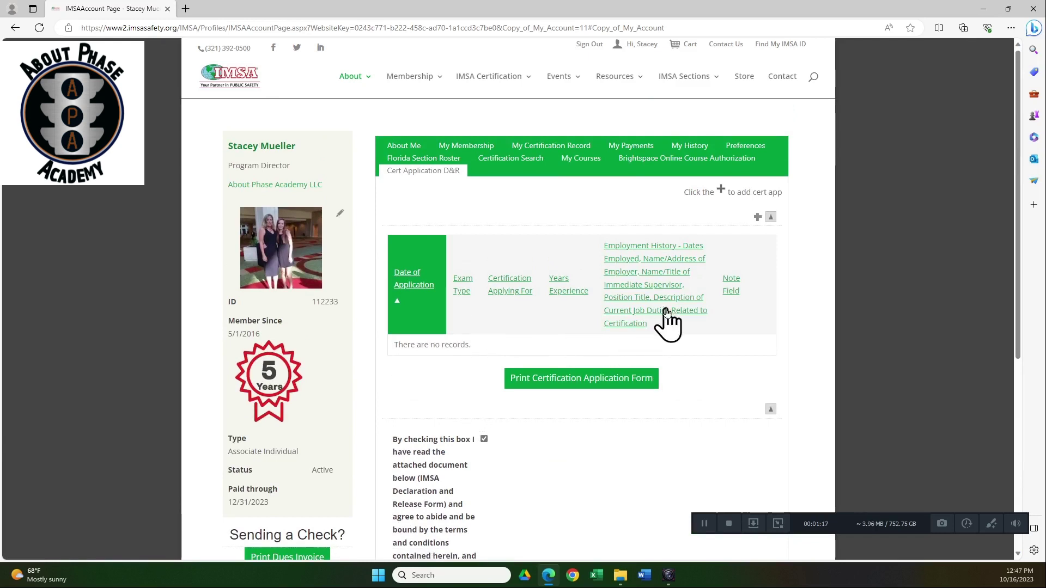
pyautogui.click(758, 218)
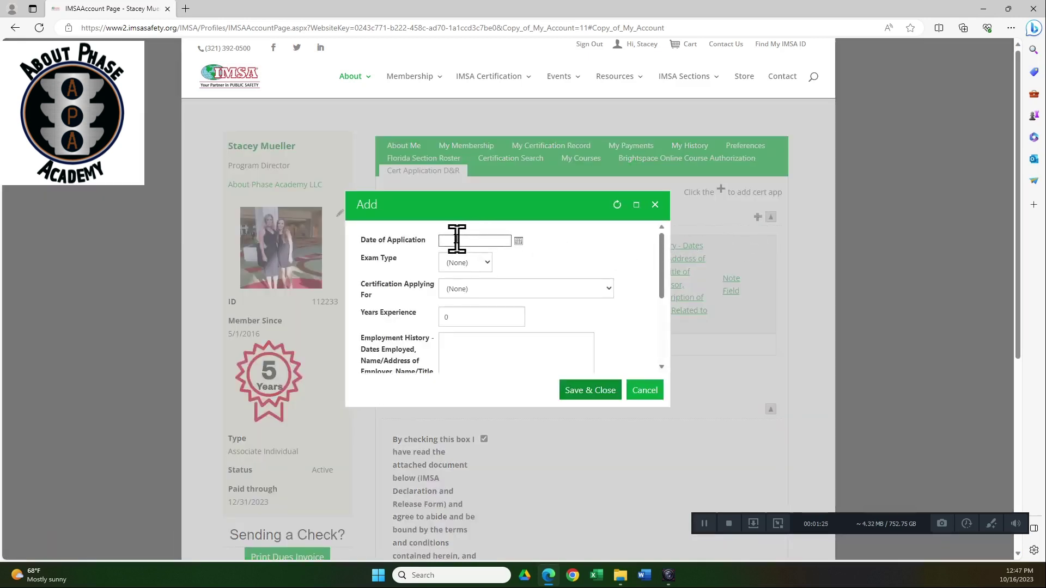
pyautogui.click(483, 267)
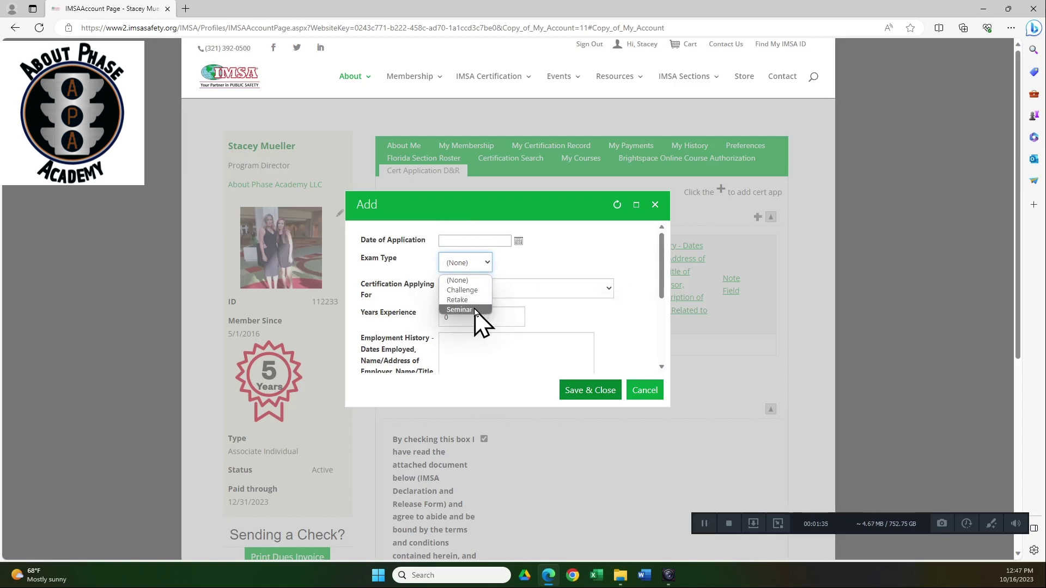
pyautogui.click(532, 265)
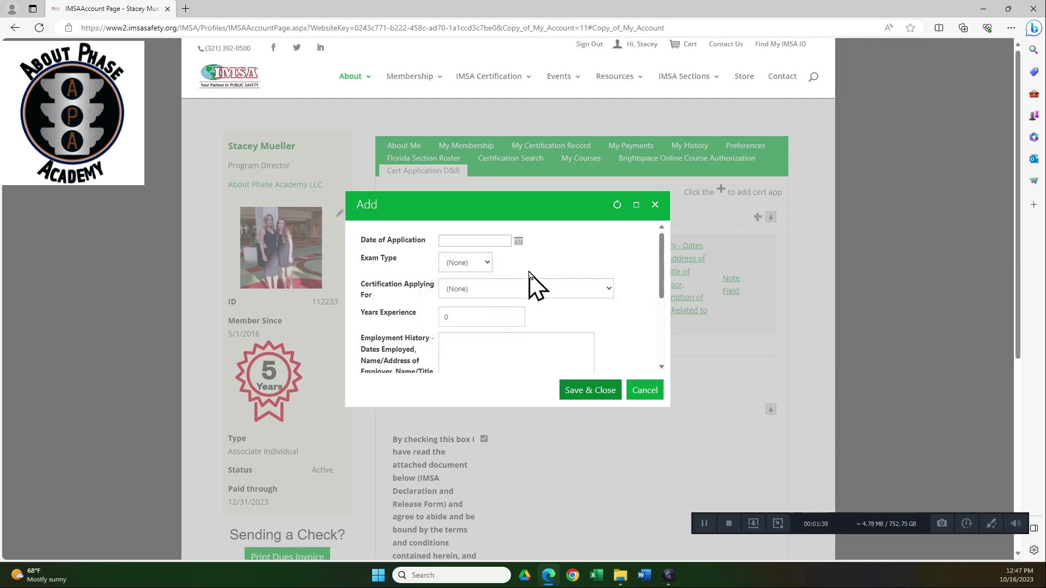
pyautogui.click(609, 290)
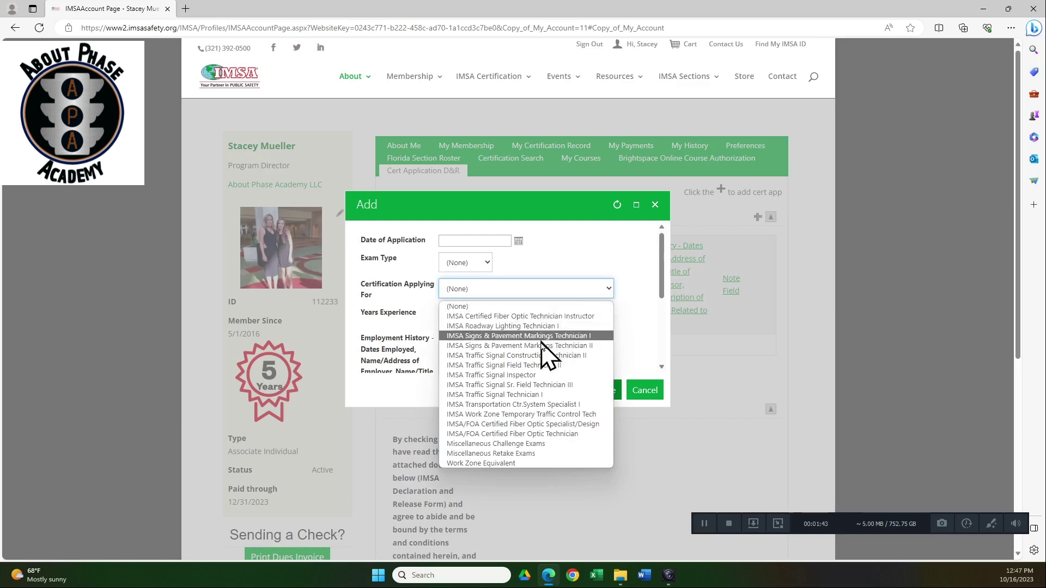
pyautogui.click(510, 395)
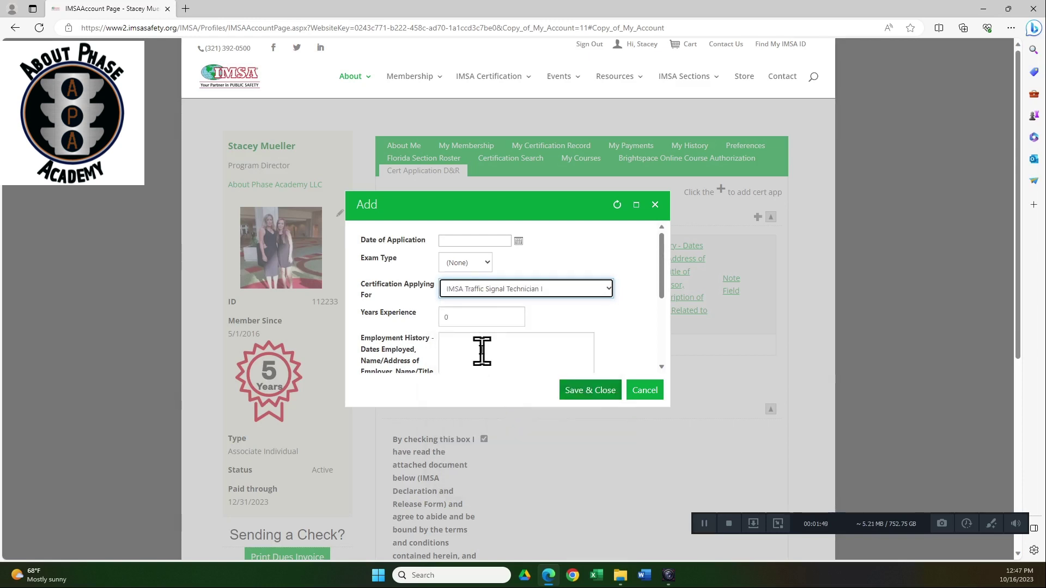
pyautogui.click(459, 320)
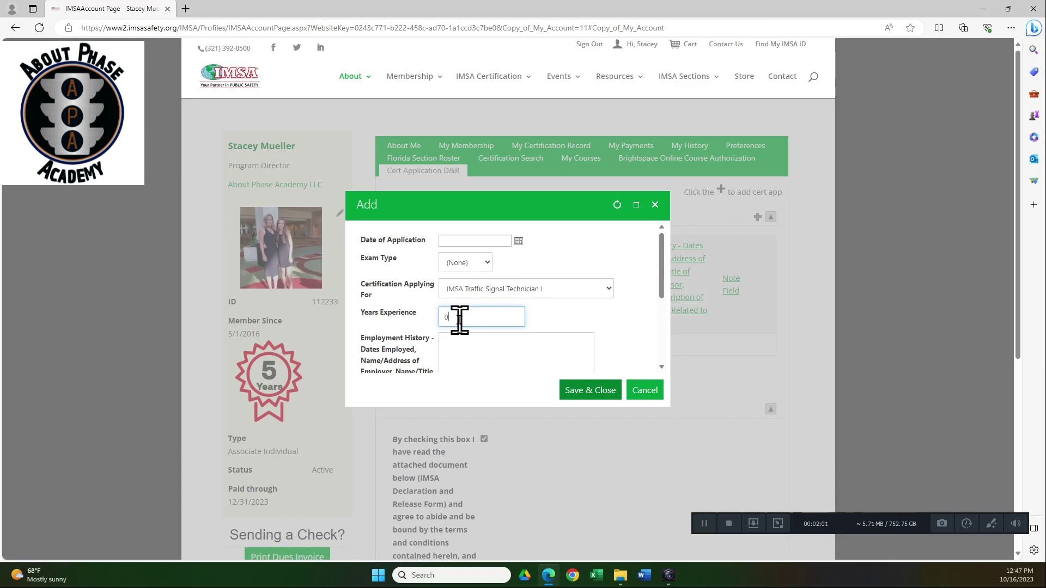
pyautogui.scroll(-1, 459, 321)
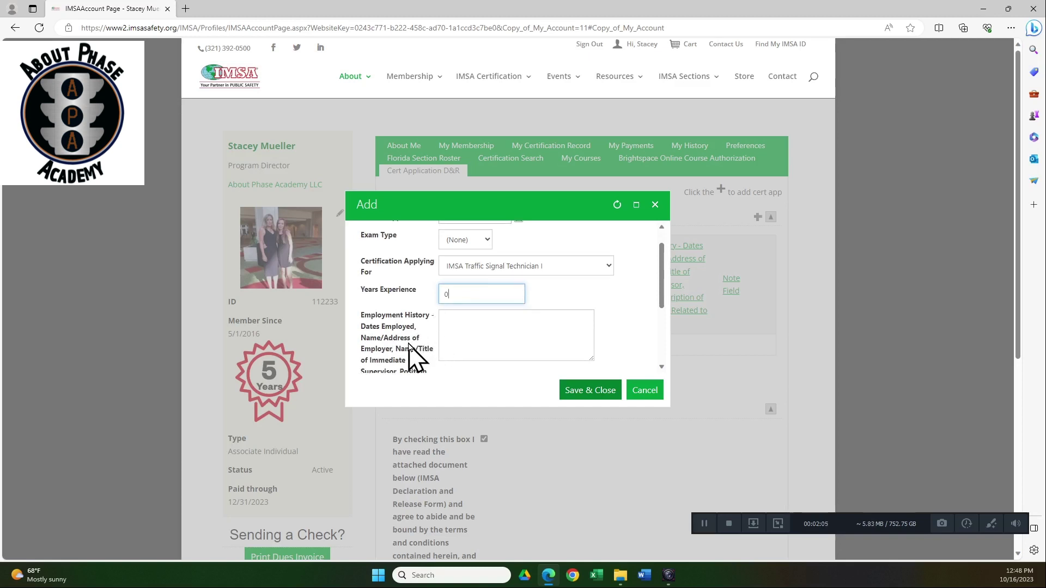
pyautogui.scroll(-1, 412, 357)
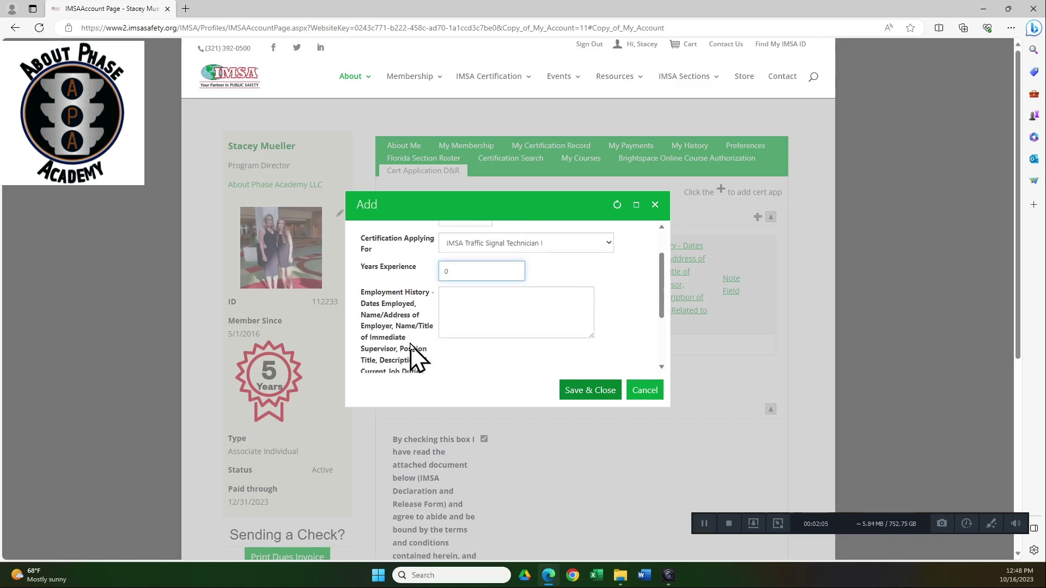
pyautogui.click(457, 305)
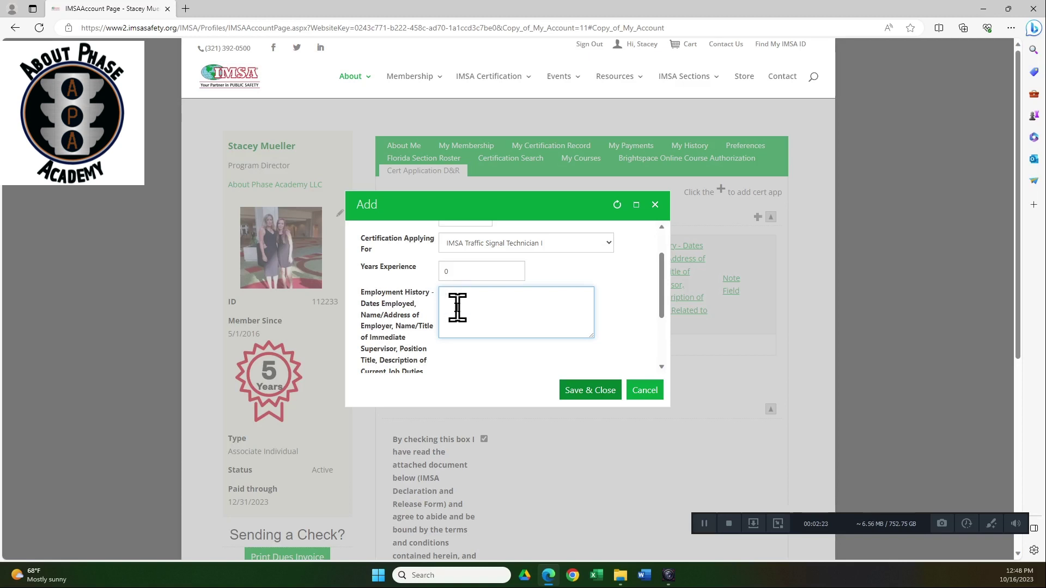
pyautogui.scroll(-1, 457, 307)
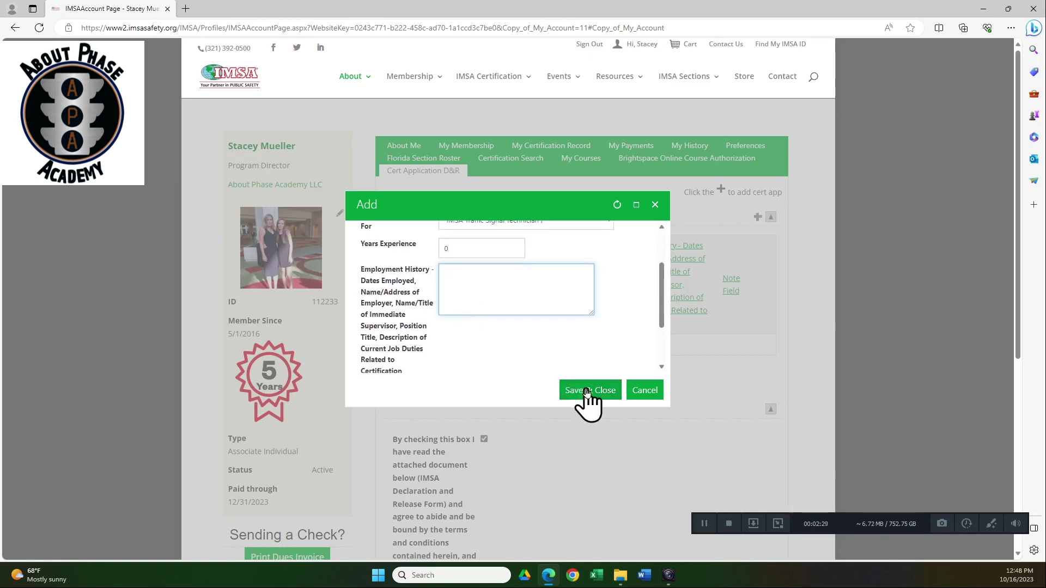
pyautogui.click(655, 205)
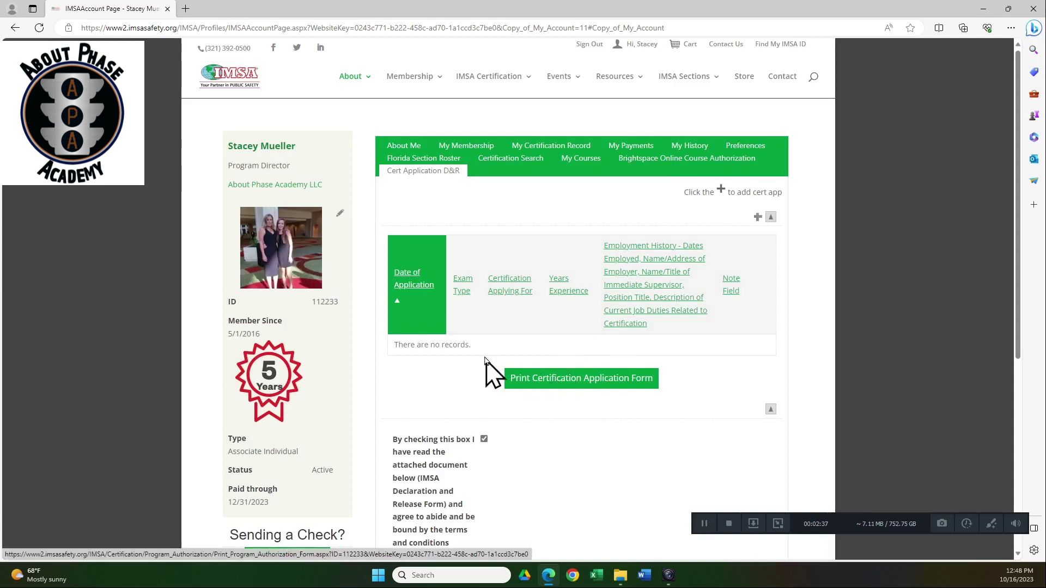
# Open My Courses and check the Missing Certification Application section.
pyautogui.click(579, 167)
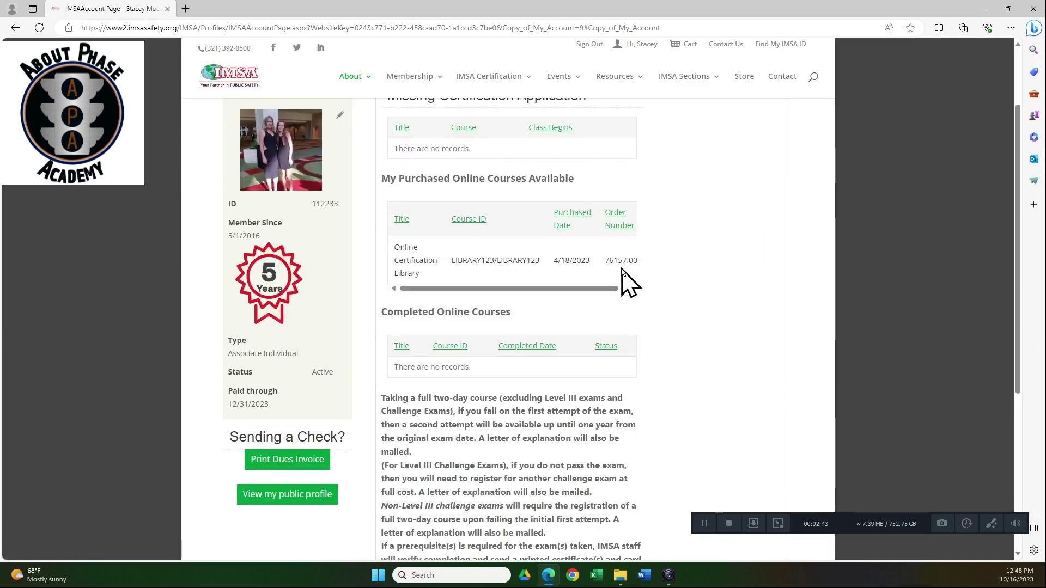
pyautogui.scroll(2, 627, 283)
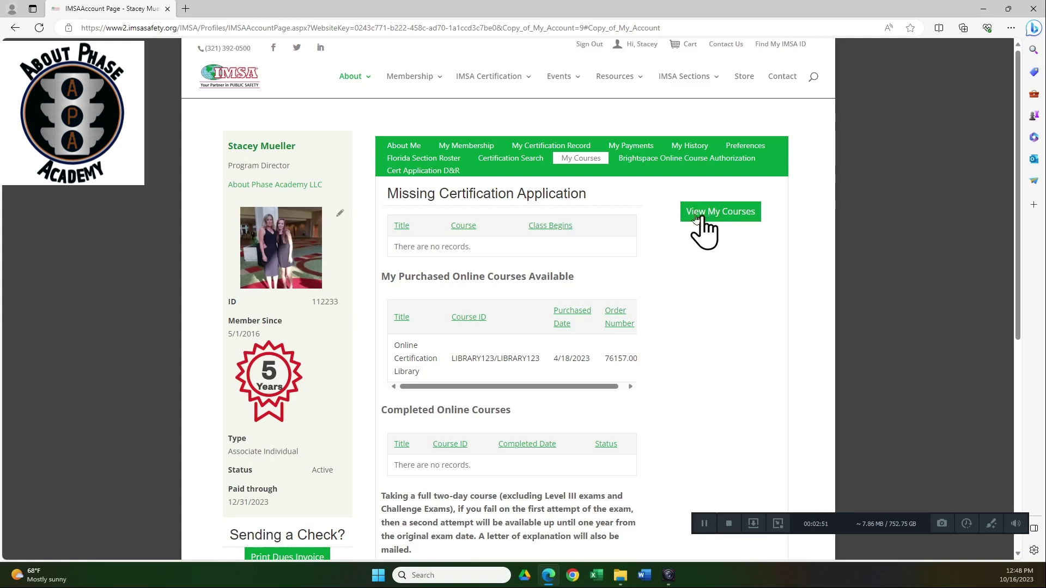
pyautogui.moveTo(387, 195); pyautogui.dragTo(591, 203)
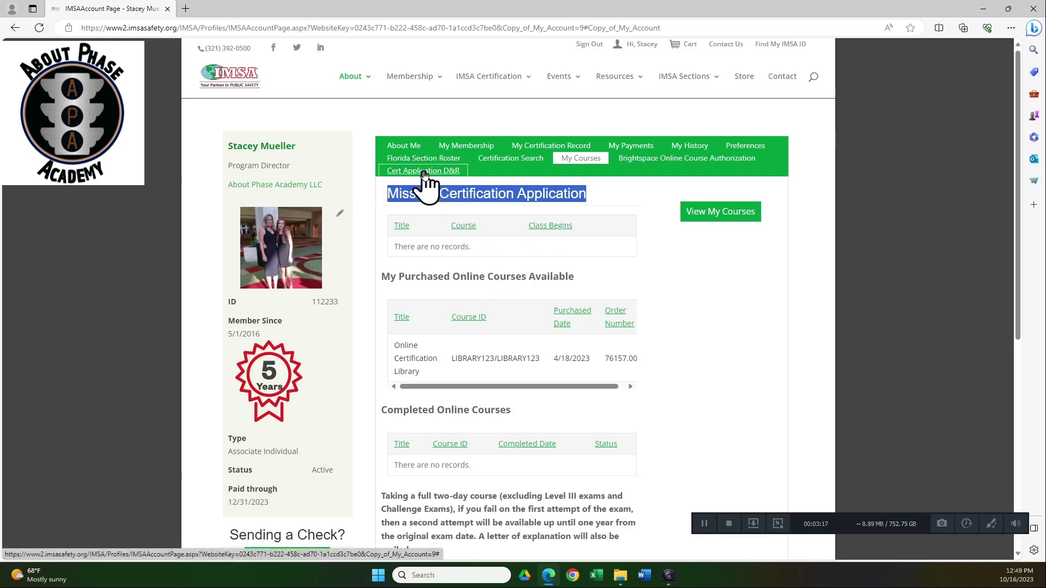
# View the enrolled courses in Brightspace and open the course IMSA Traffic Signal Inspector - FLSIP3863.
pyautogui.click(707, 215)
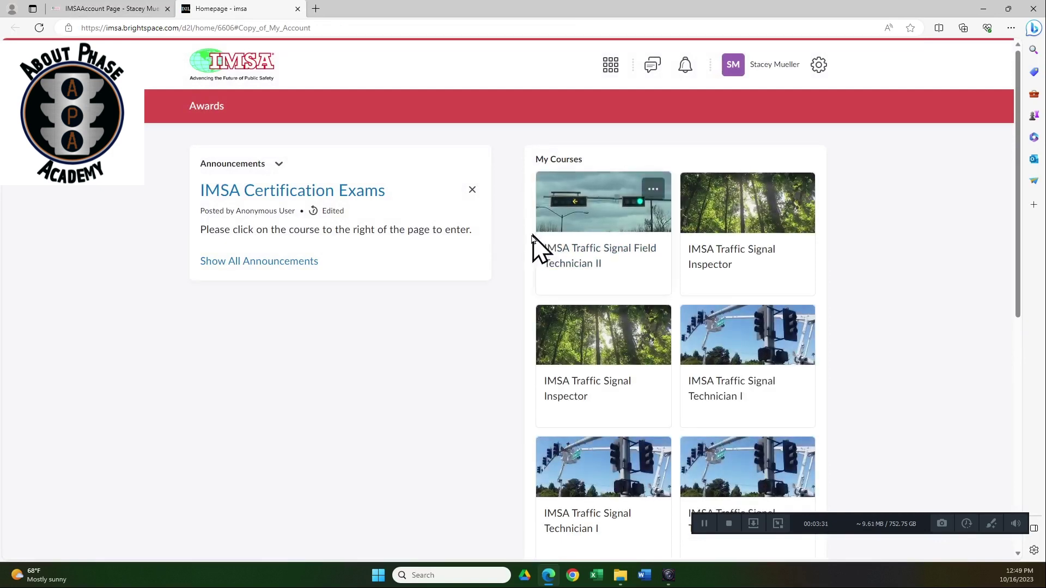
pyautogui.click(612, 70)
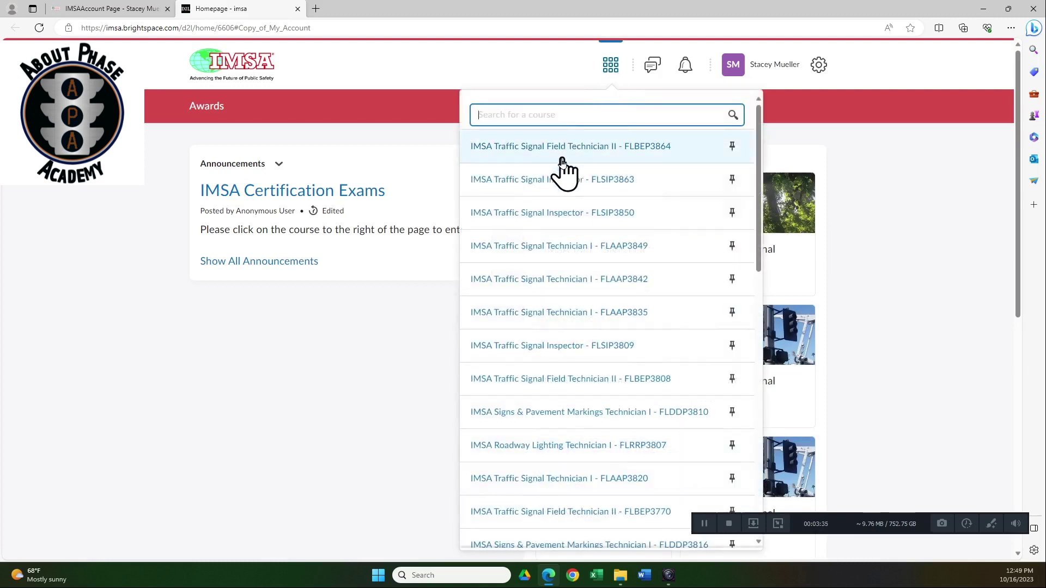
pyautogui.click(548, 183)
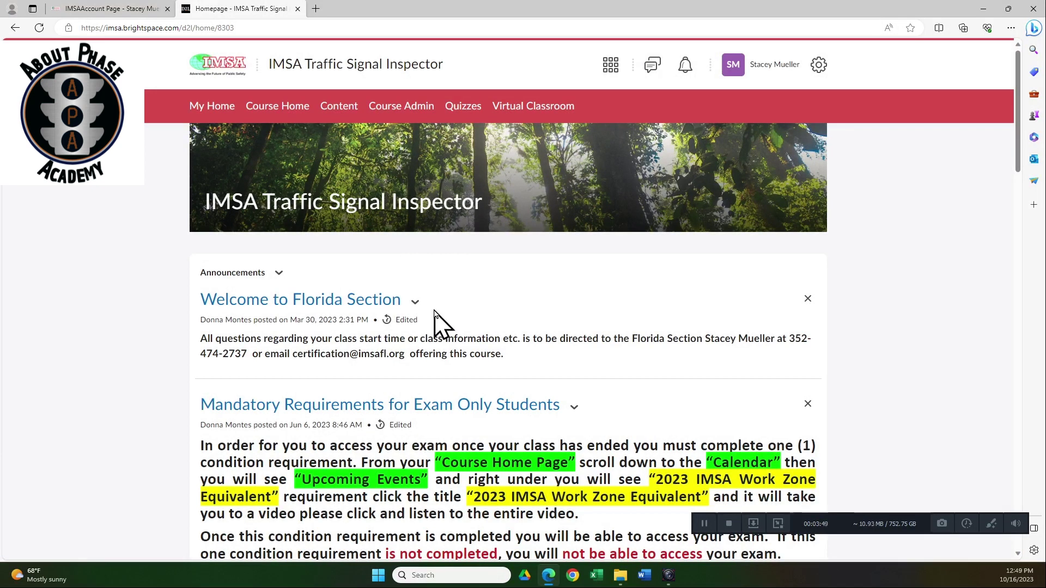
# Read through the course announcements and open the 2023 IMSA Work Zone Equivalent video in the Work Zone Equivalent module.
pyautogui.scroll(-4, 436, 318)
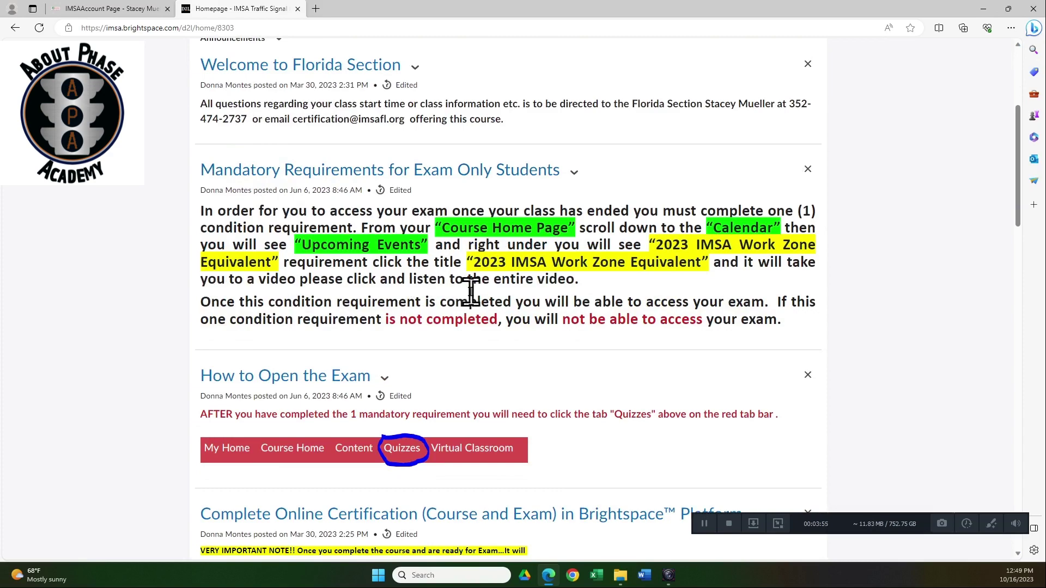
pyautogui.scroll(-8, 505, 312)
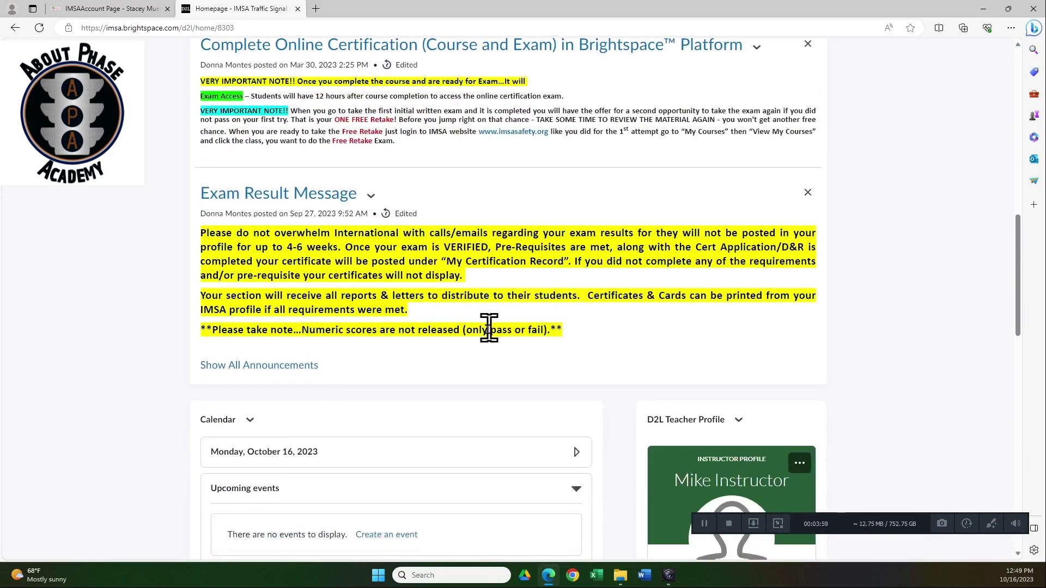
pyautogui.scroll(-5, 484, 331)
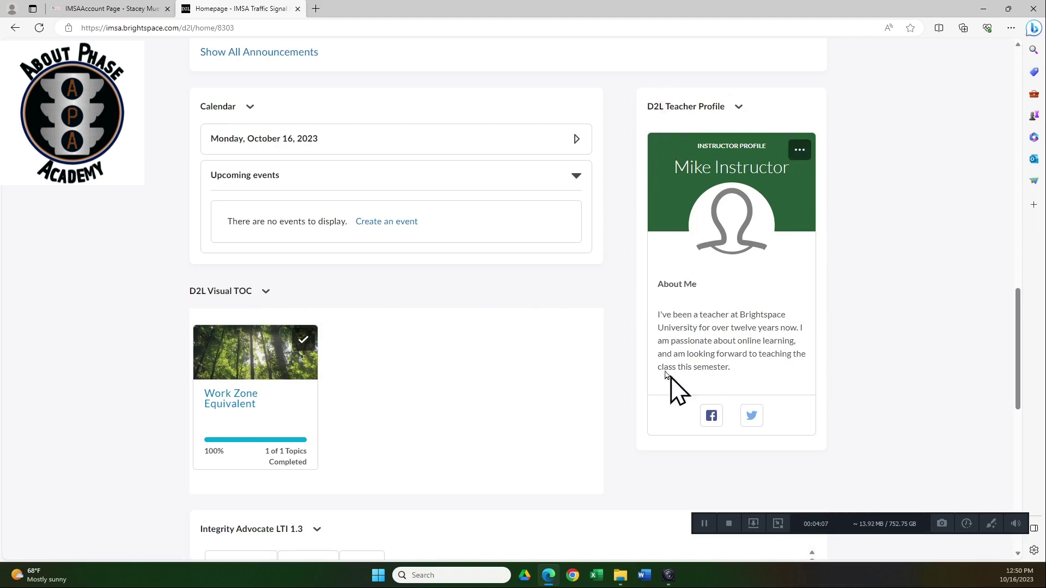
pyautogui.click(220, 399)
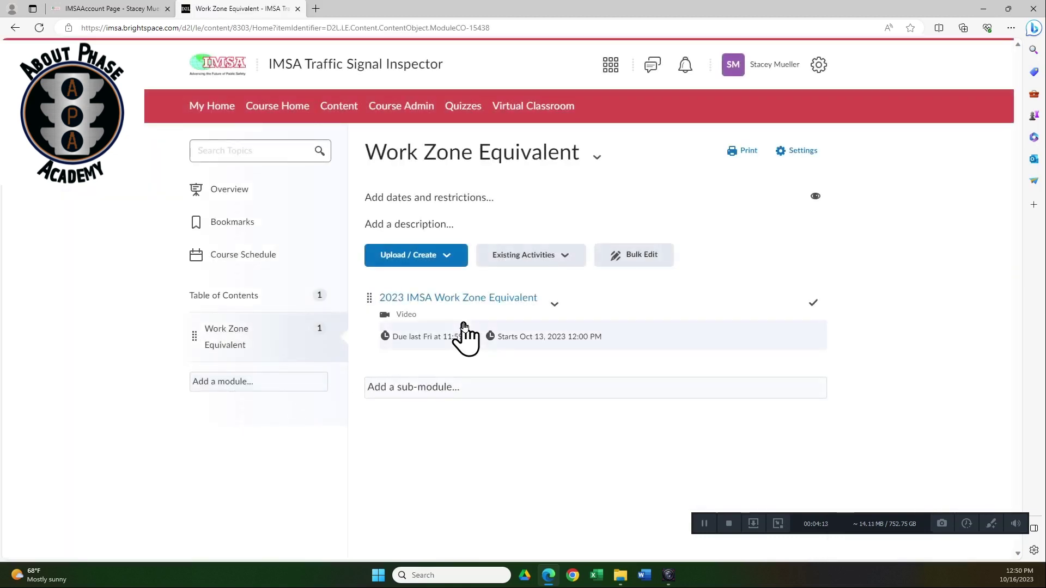
pyautogui.click(465, 299)
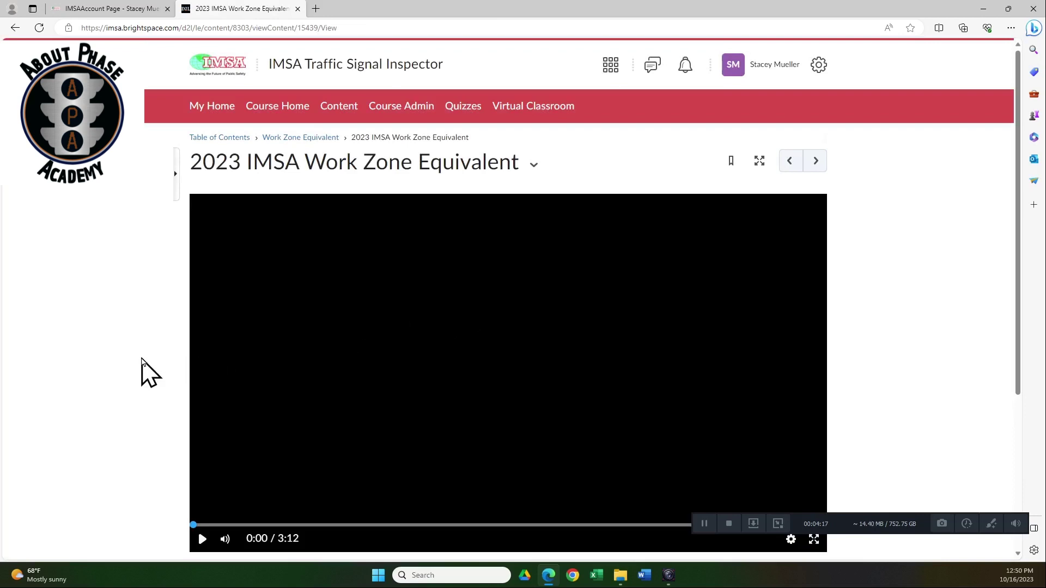
# Advance the 2023 IMSA Work Zone Equivalent video to its end.
pyautogui.scroll(-3, 142, 361)
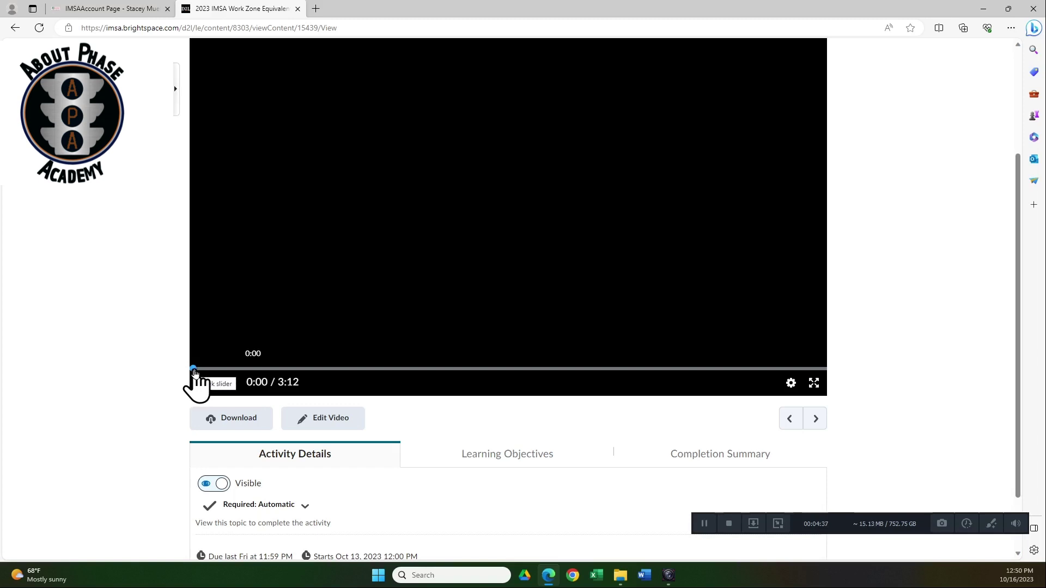
pyautogui.moveTo(194, 372); pyautogui.dragTo(855, 376)
# Return to the course home page and check the completion progress of the Work Zone Equivalent module.
pyautogui.scroll(3, 627, 455)
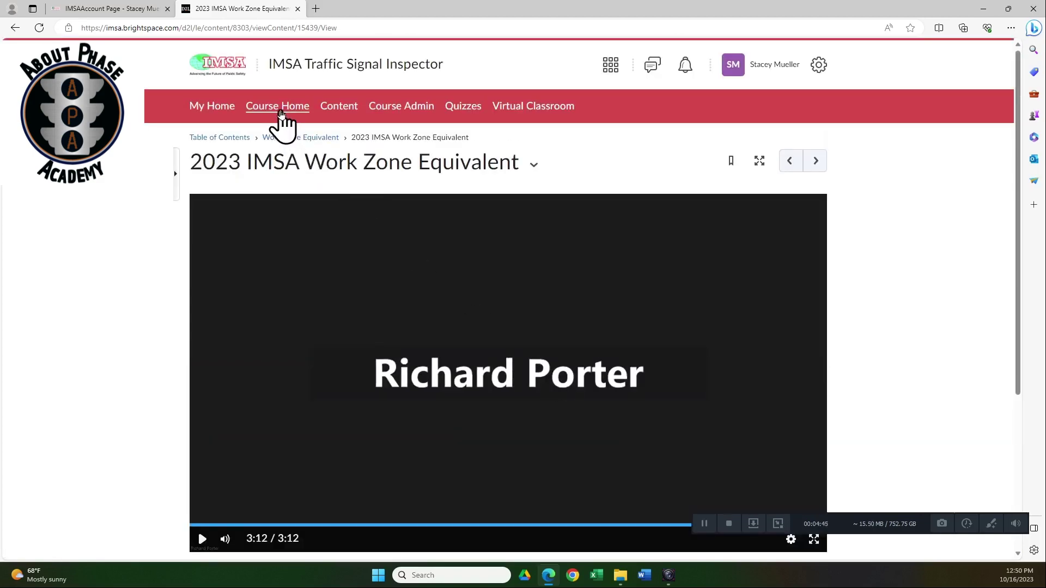
pyautogui.click(278, 107)
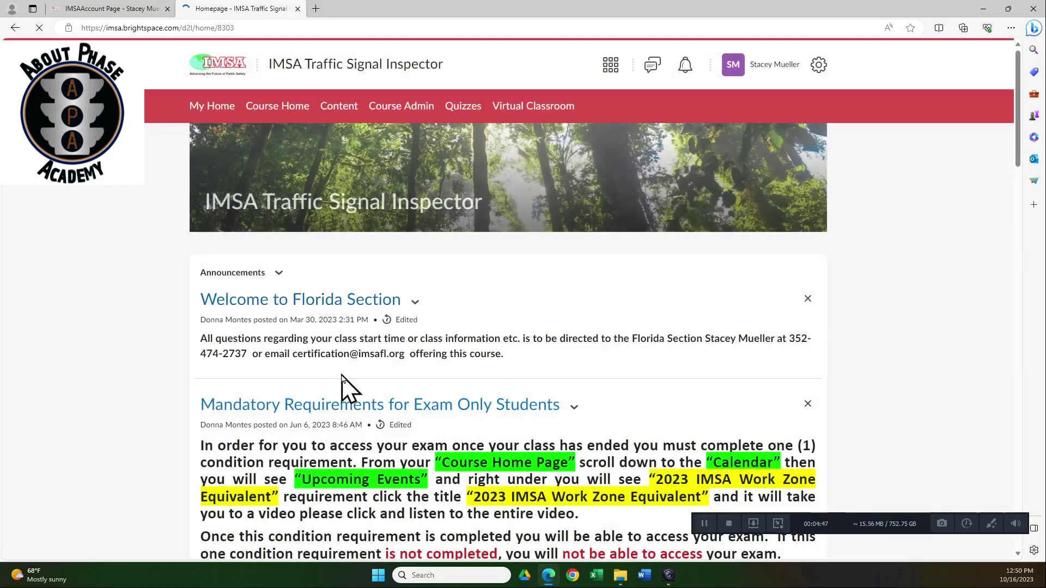
pyautogui.scroll(-12, 346, 384)
pyautogui.scroll(-5, 345, 384)
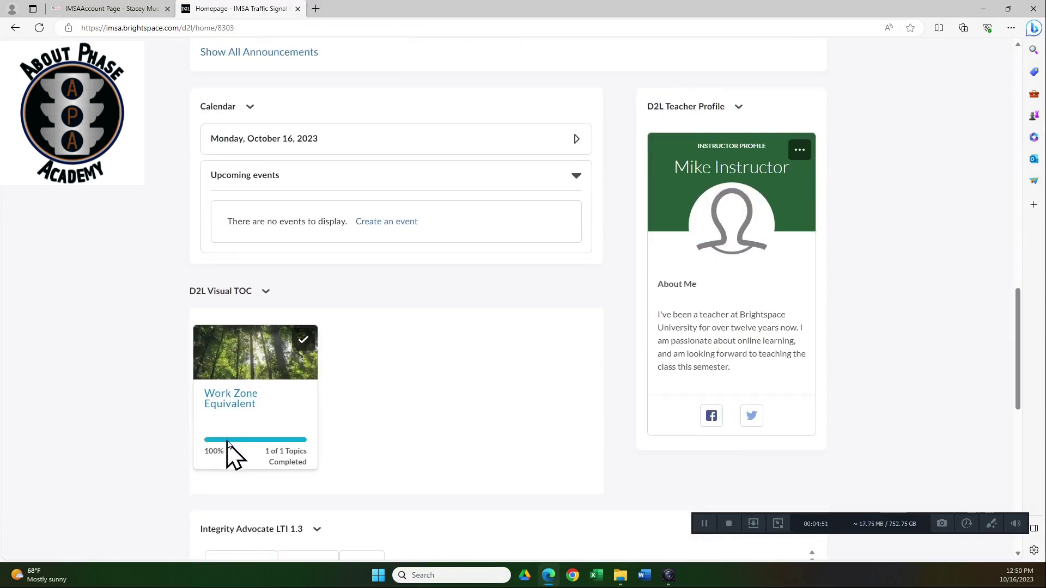
pyautogui.rightClick(228, 444)
pyautogui.click(370, 457)
# Open the IMSA Traffic Signal Inspector course's quiz list to locate the certification exam.
pyautogui.scroll(15, 394, 444)
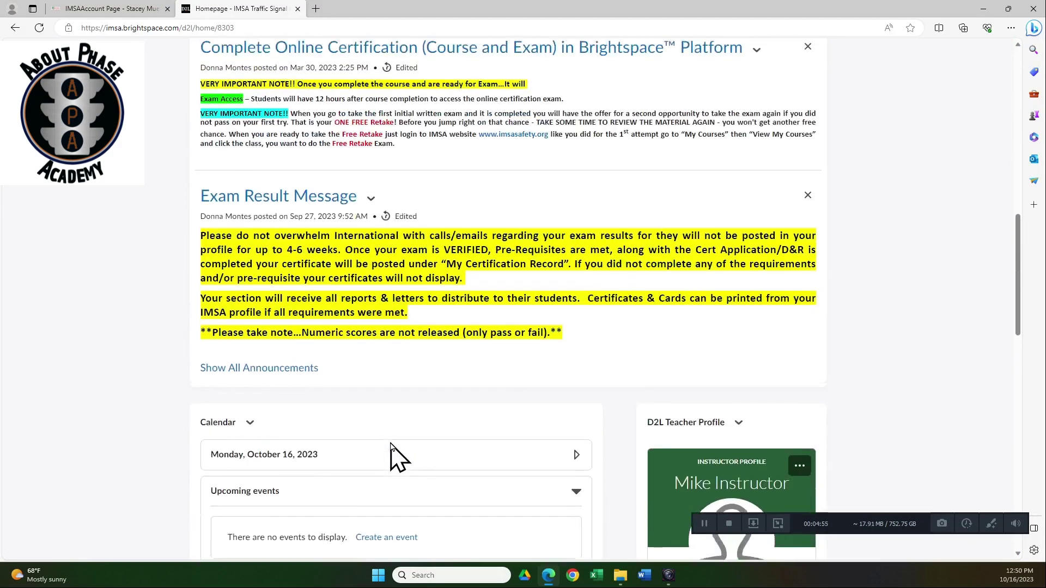
pyautogui.scroll(9, 390, 444)
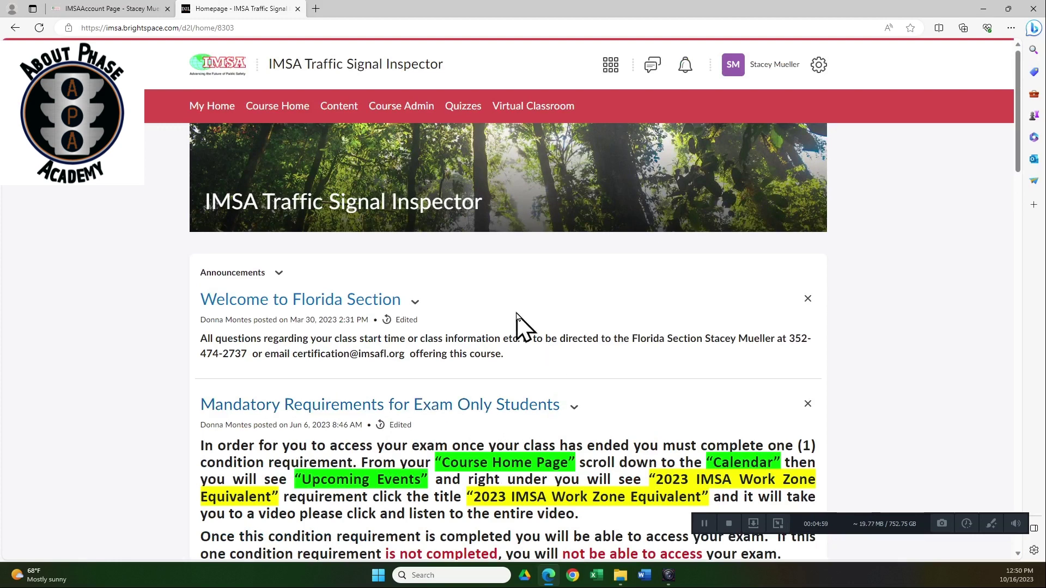
pyautogui.click(461, 109)
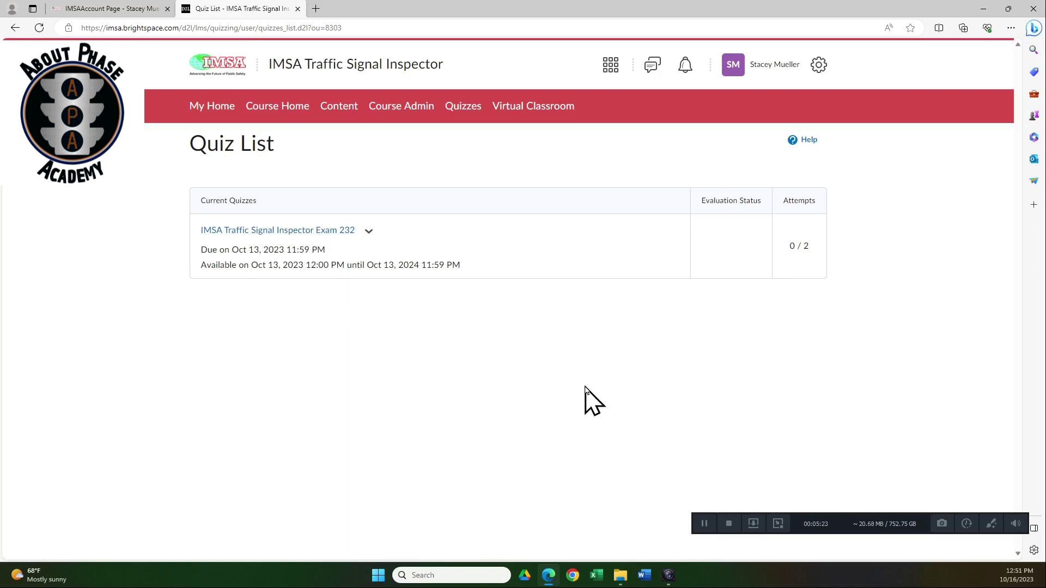
pyautogui.click(729, 524)
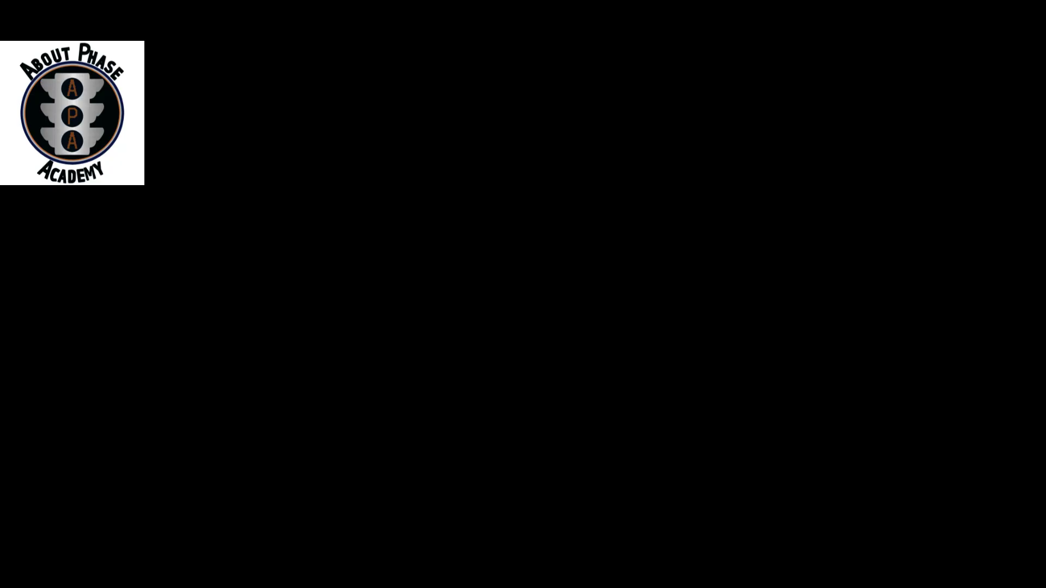